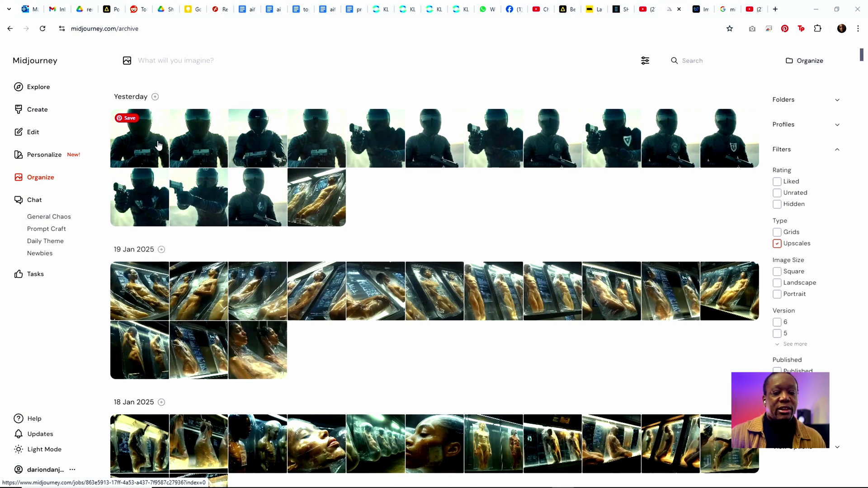
Open the first upscaled rider image and step through them to the rider holding a pistol low
left_click(158, 145)
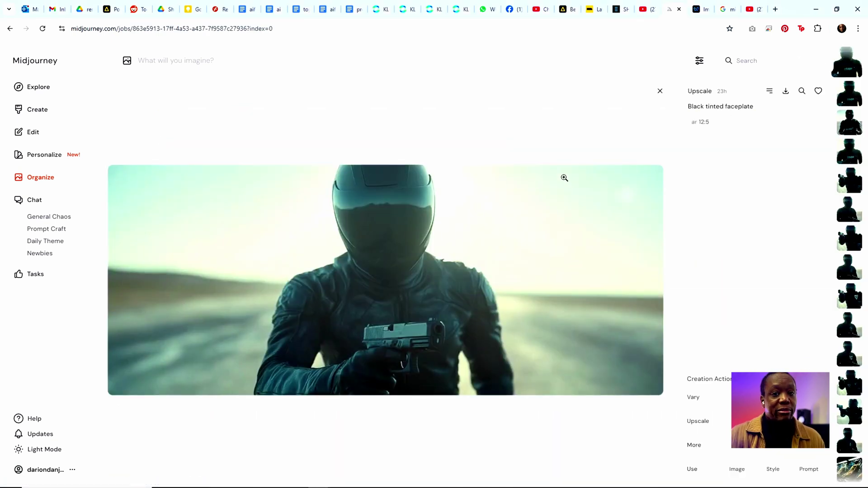
key("Down")
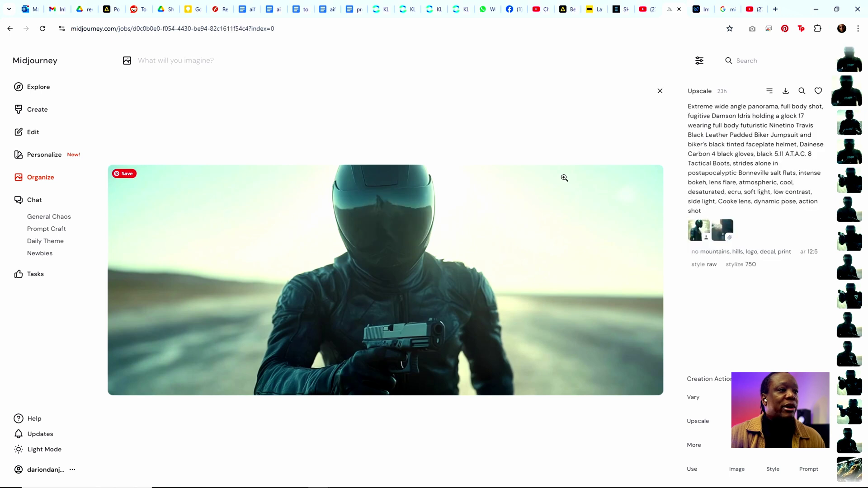
key("Down")
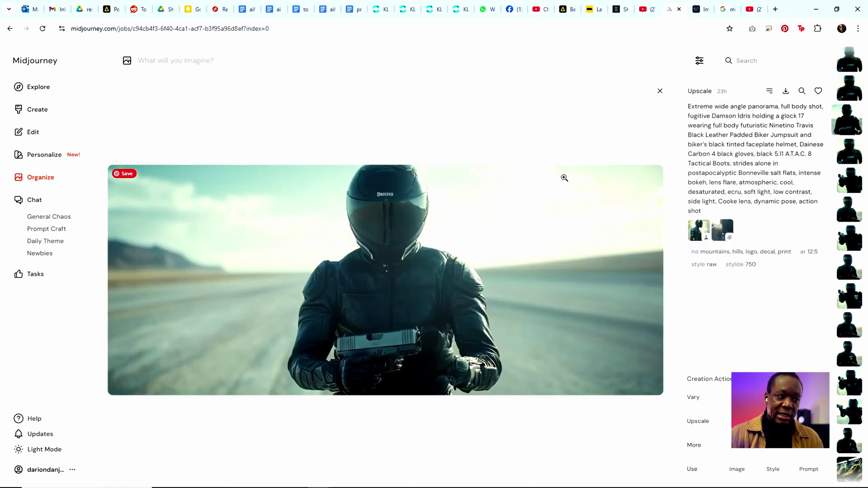
key("Down")
key("Down")
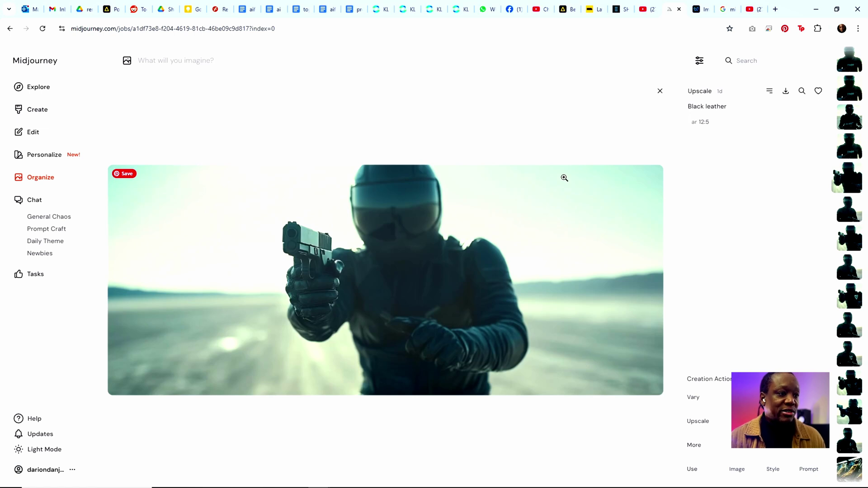
key("Down")
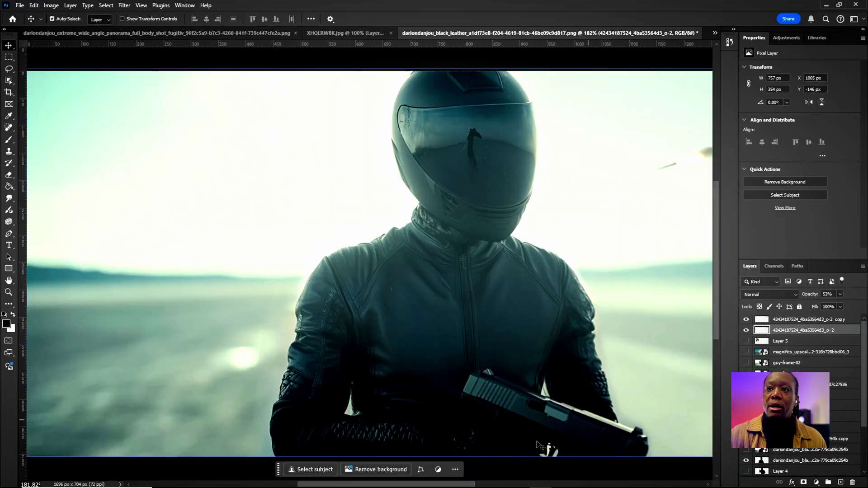
Hide the smoke-trail layers and delete the duplicate smoke-trail copy layer
left_click_drag(466, 485, 500, 485)
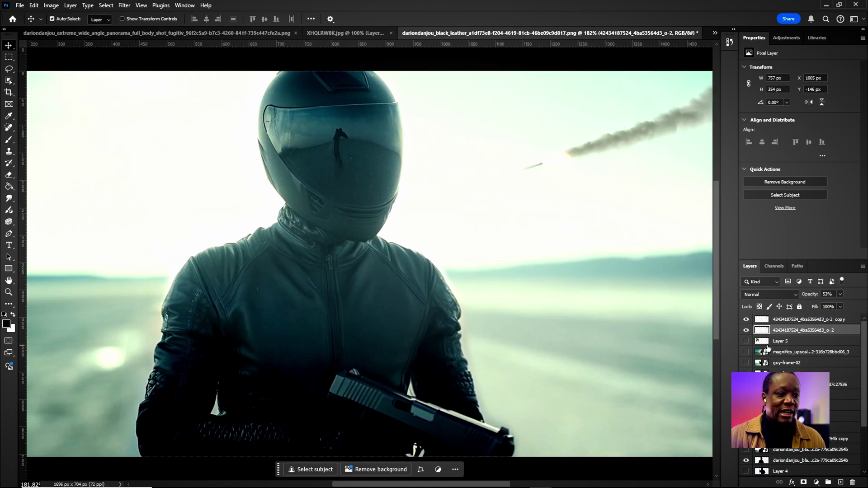
left_click(757, 321)
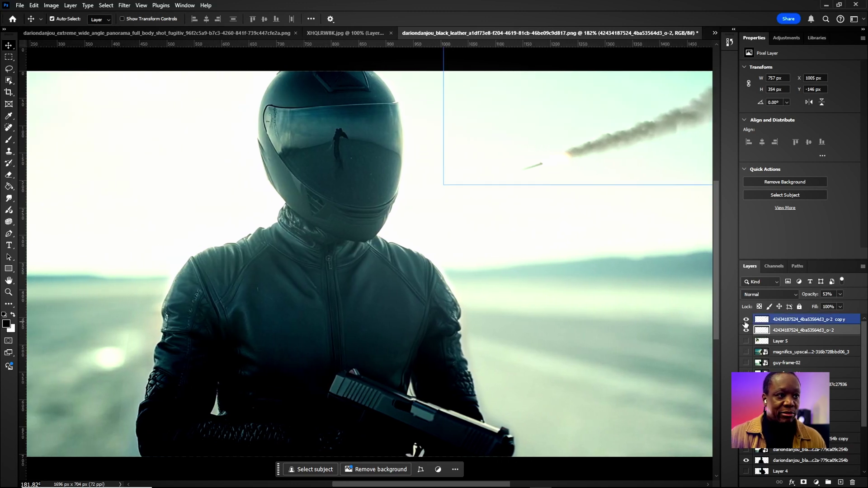
left_click(745, 319)
left_click(746, 330)
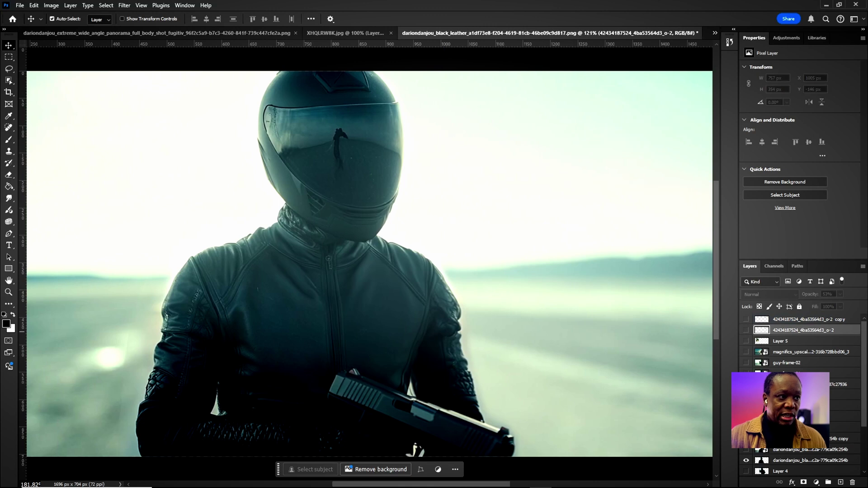
key("Delete")
Hide the helmeted rider and fit the empty salt-flat background to the screen
left_click(751, 450)
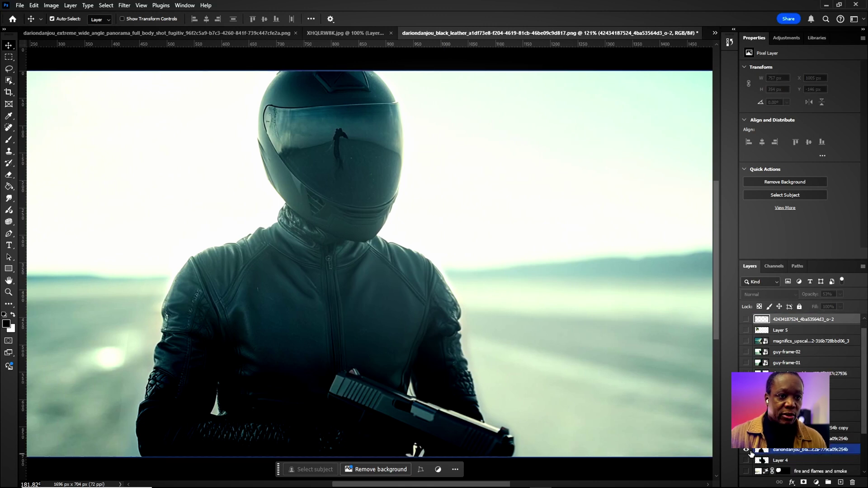
left_click(746, 449)
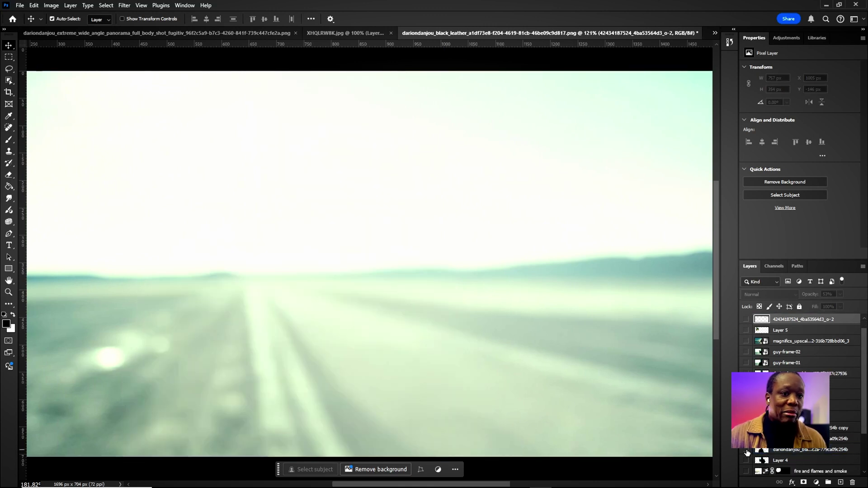
left_click(9, 293)
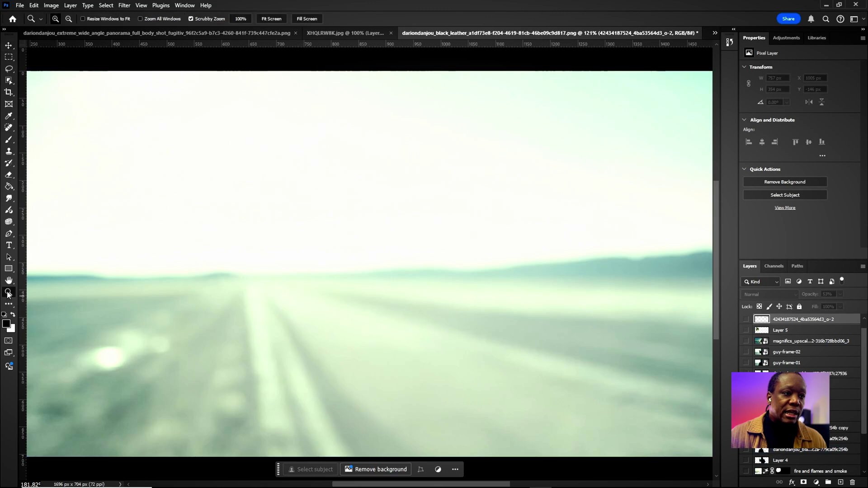
left_click(272, 19)
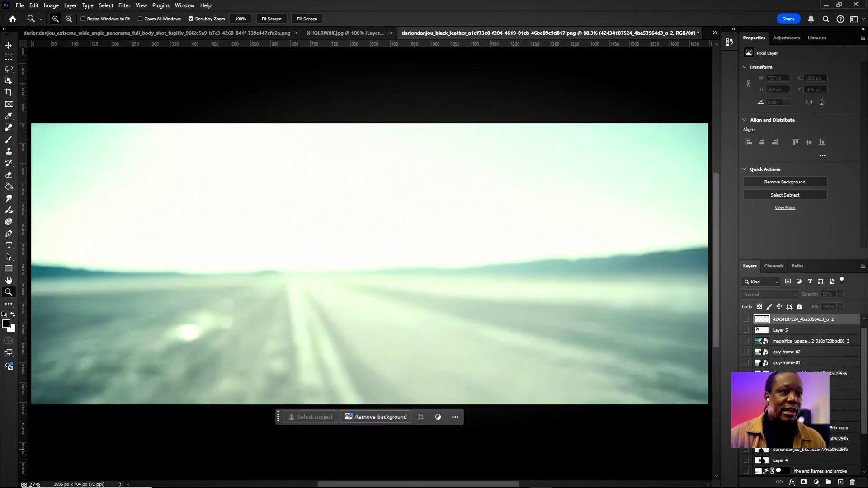
left_click(746, 461)
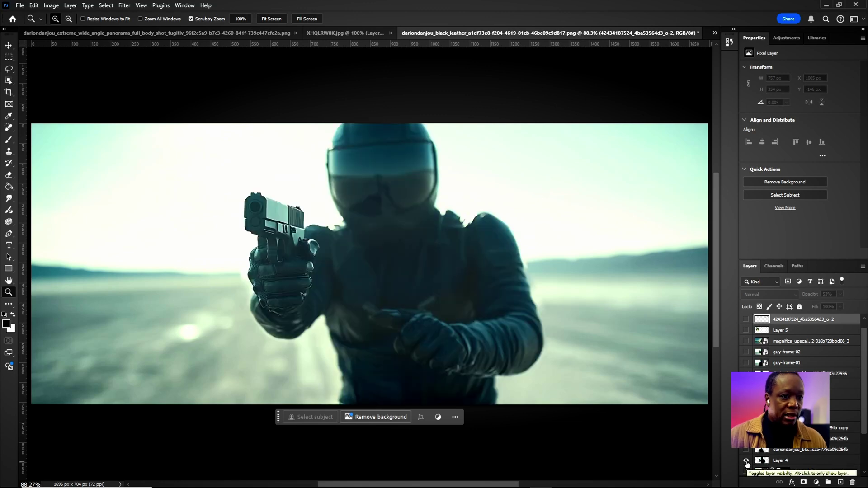
left_click(746, 461)
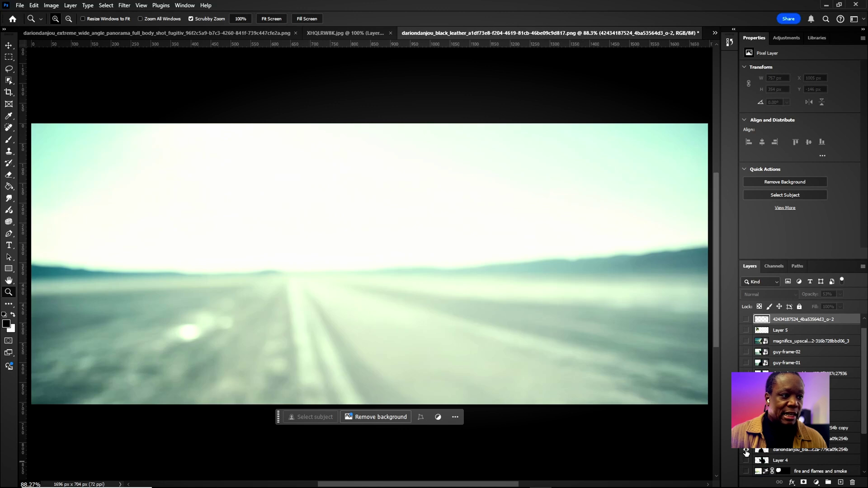
Show the explosion with the rider aiming the pistol, then move the Photoshop window aside
left_click(746, 450)
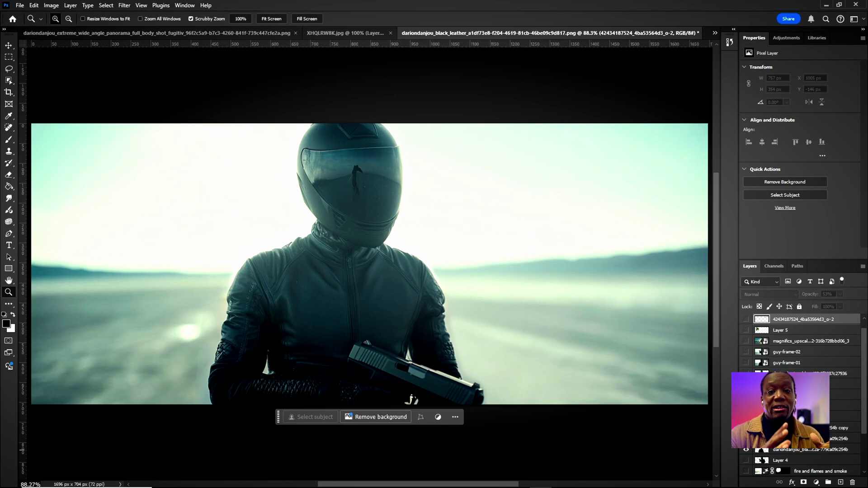
left_click(746, 332)
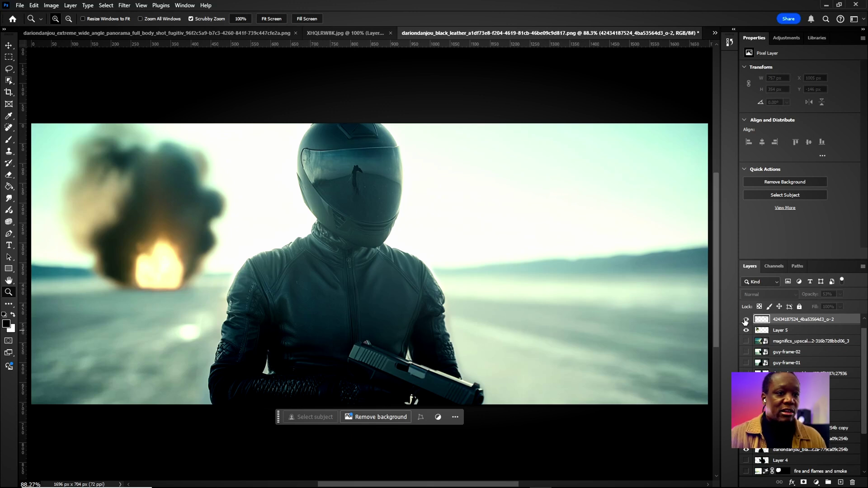
left_click(746, 319)
left_click(746, 330)
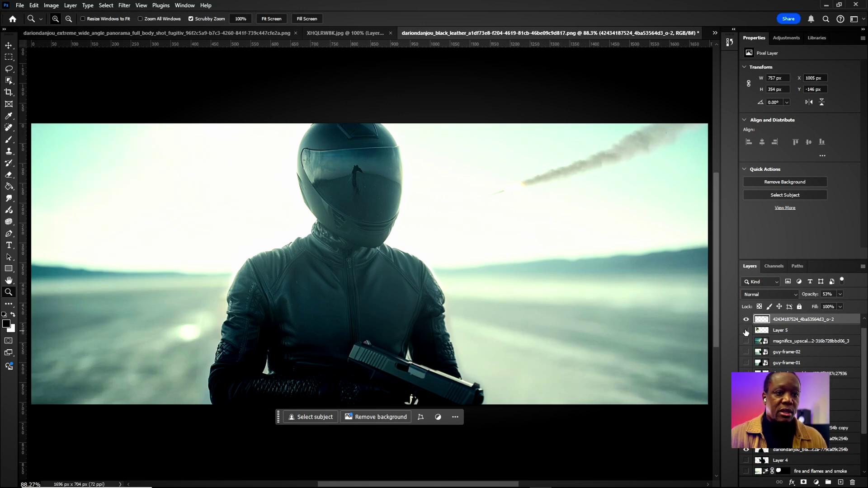
left_click(746, 331)
left_click(746, 319)
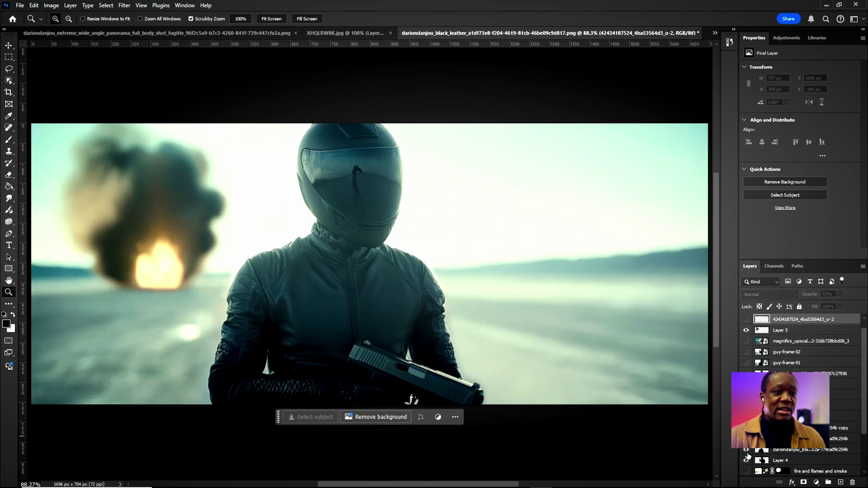
left_click(746, 450)
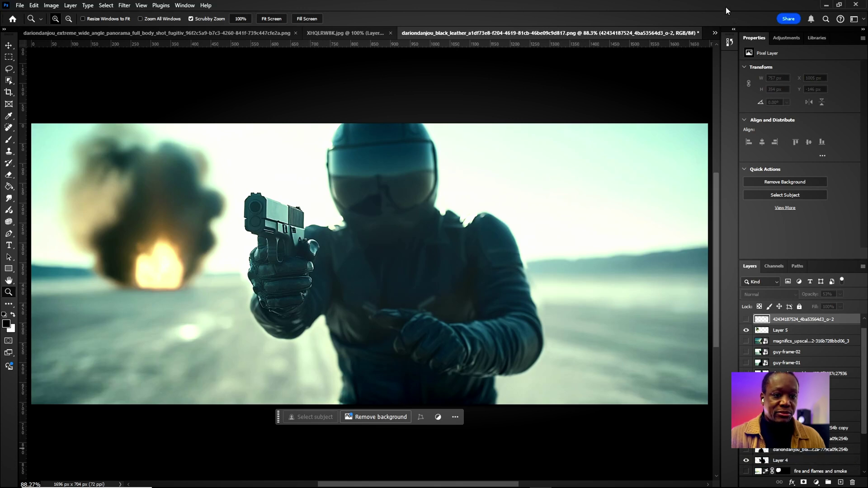
left_click_drag(726, 7, 791, 452)
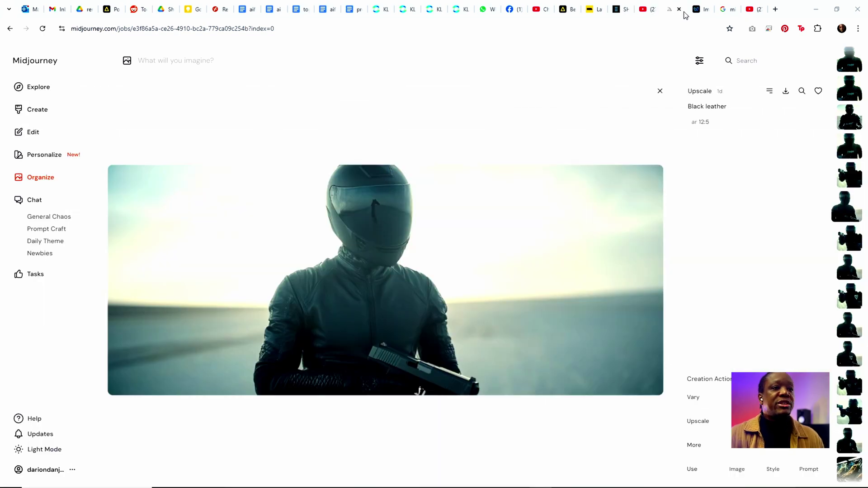
On Vidu's Image to Video page, delete the current first-frame and last-frame images
left_click(700, 12)
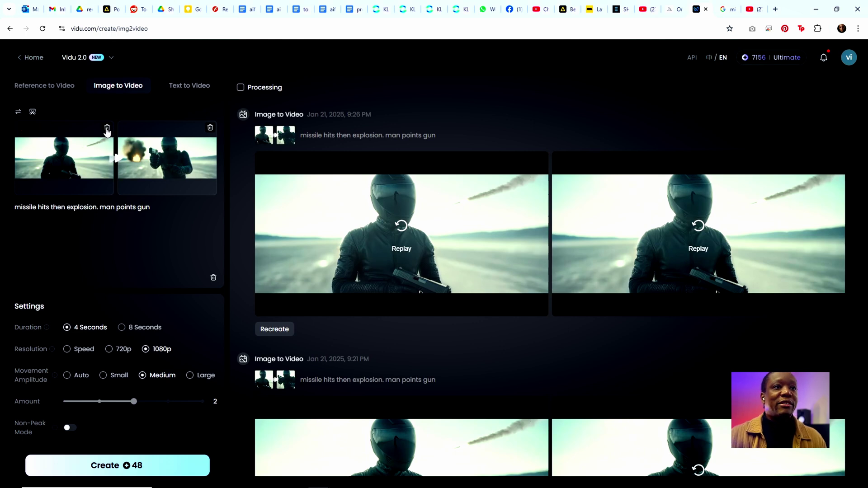
left_click(108, 129)
left_click(209, 129)
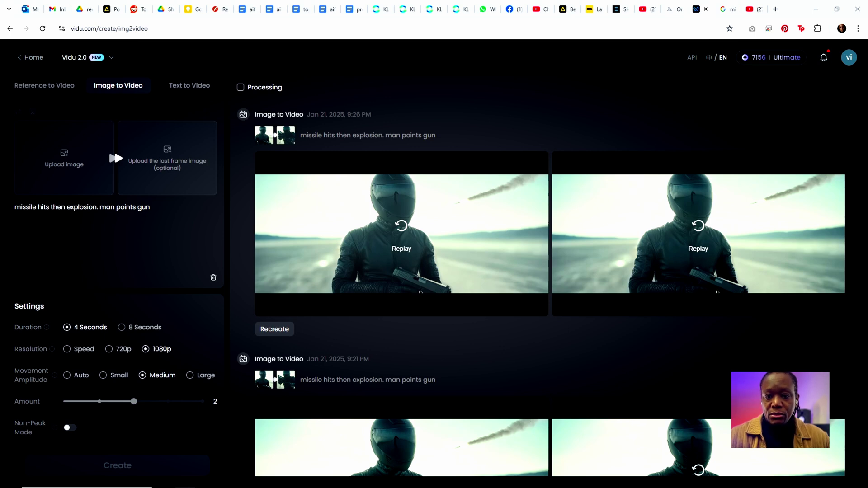
Upload guy-frame-01-missile-02.png from the image folder as the start frame
key("alt+Tab")
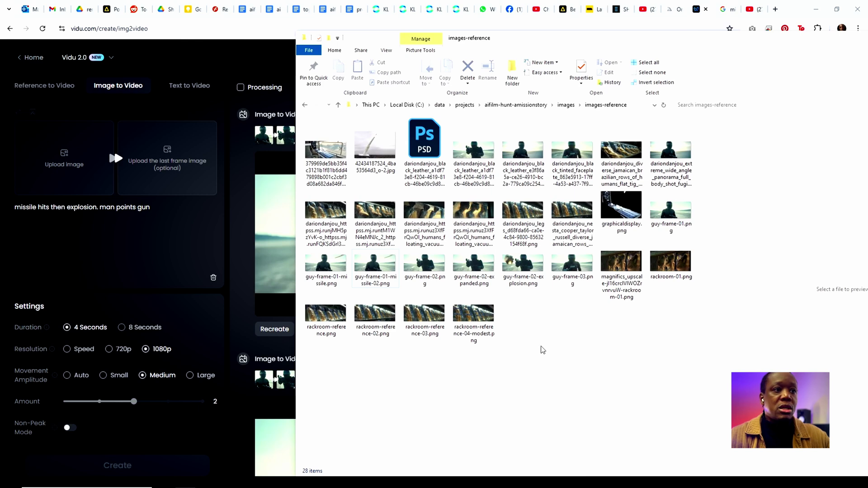
left_click(384, 285)
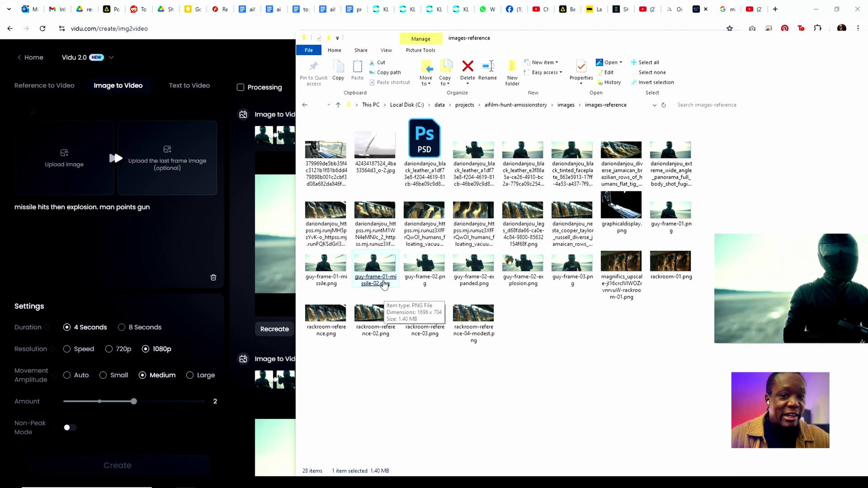
left_click_drag(384, 285, 68, 165)
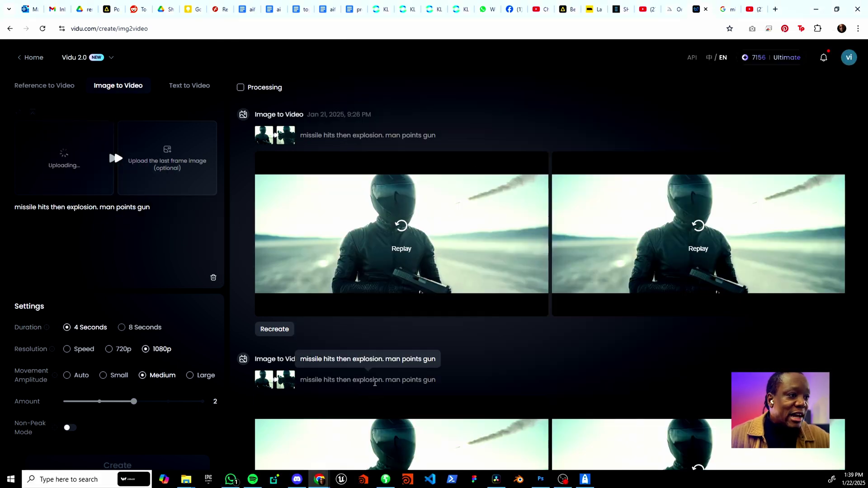
Upload guy-frame-02-explosion.png as the end frame
left_click(370, 482)
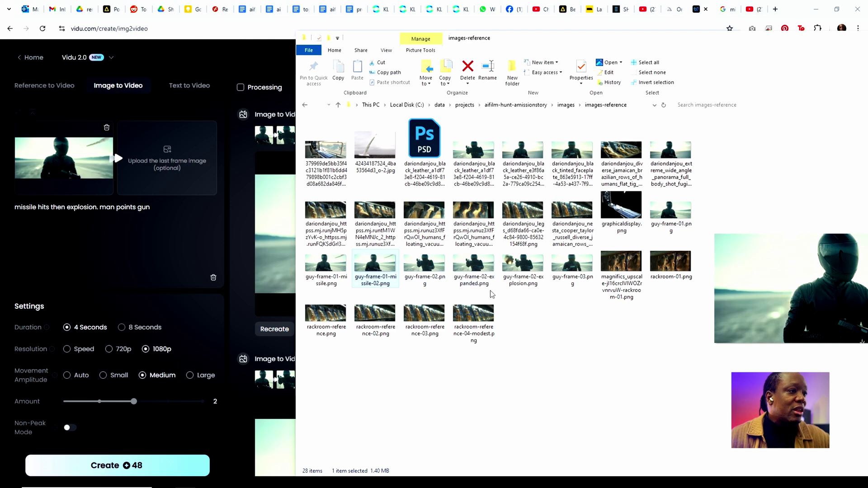
left_click(476, 291)
left_click_drag(520, 278, 190, 181)
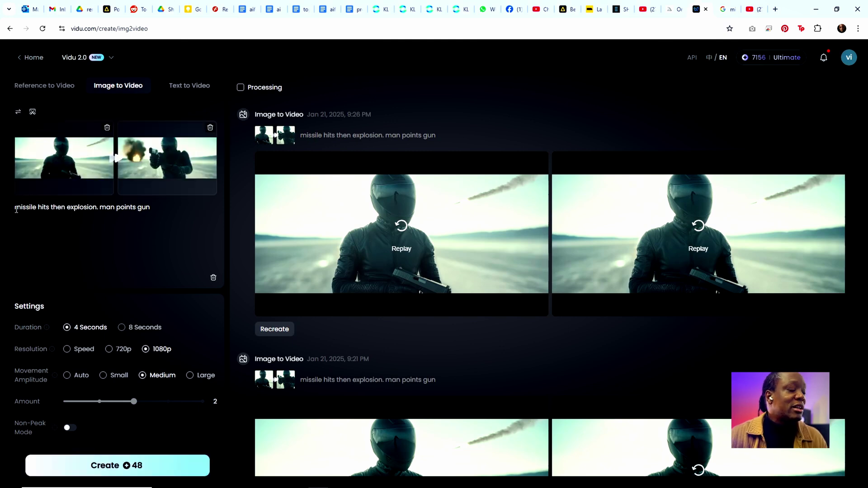
Keep the prompt, 4 seconds, 1080p, Medium and amount 2, and create the new clips
left_click_drag(18, 209, 101, 211)
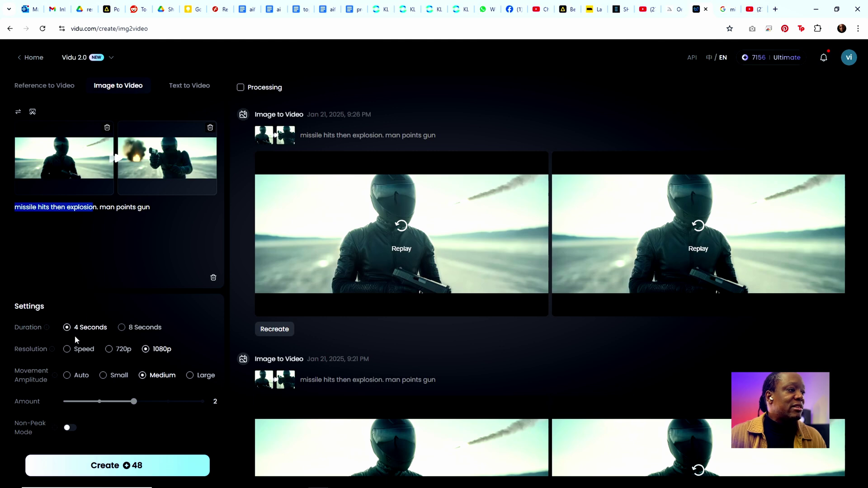
mouse_move(121, 327)
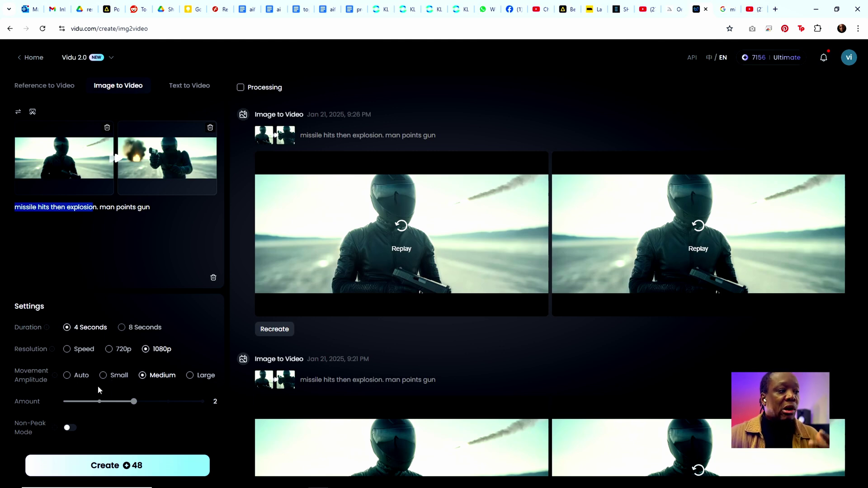
mouse_move(133, 403)
left_mouse_down()
mouse_move(110, 406)
mouse_move(126, 408)
left_mouse_up()
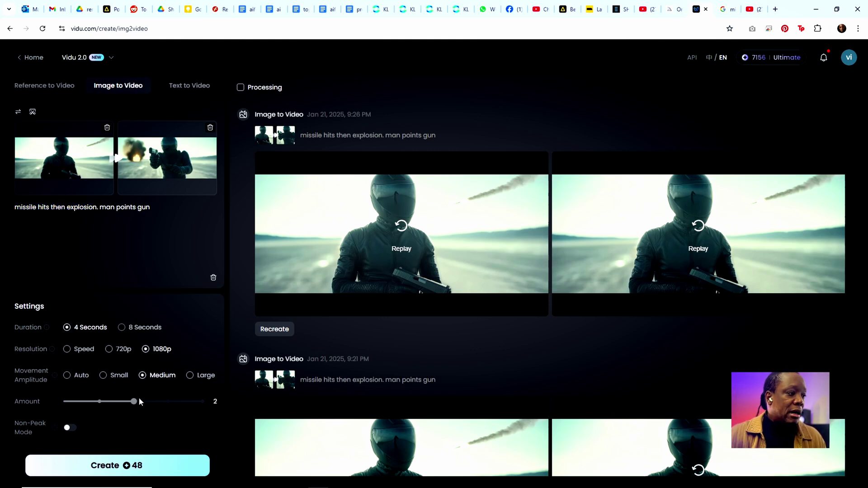
left_click(131, 466)
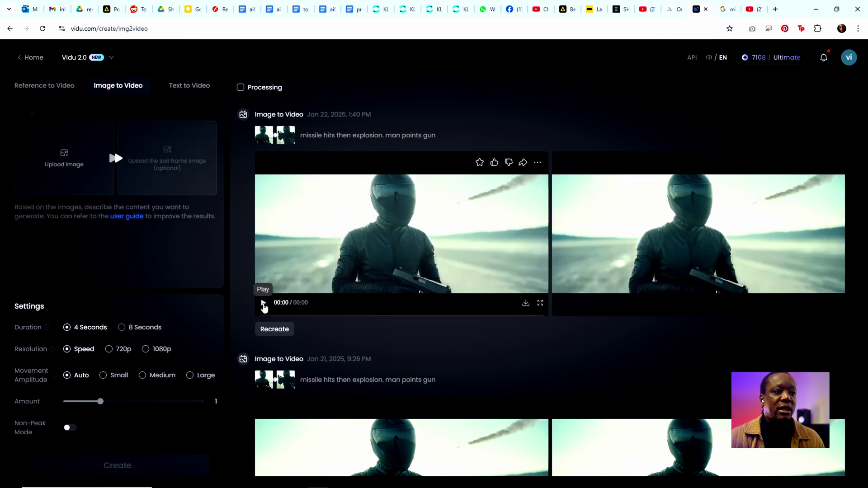
Play the first new 4-second clip showing the explosion and rider aiming
left_click(263, 304)
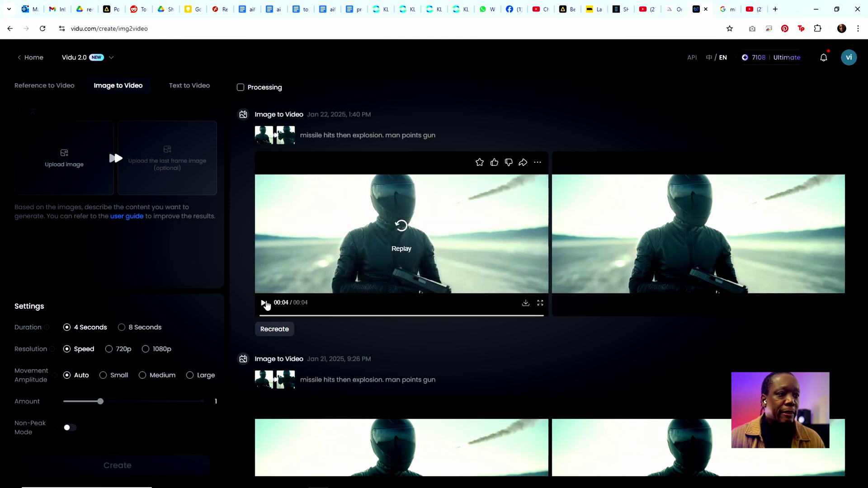
Replay both new clips, then play both clips from the Jan 21 9:26 PM generation
left_click(263, 302)
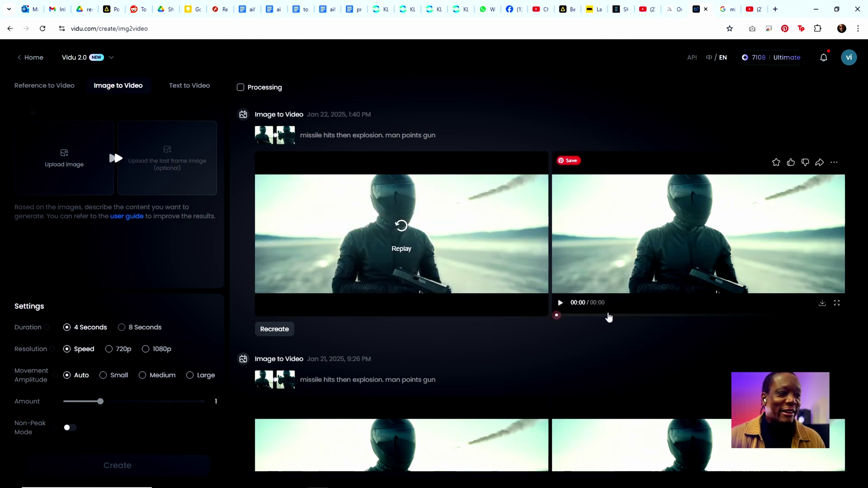
left_click(560, 304)
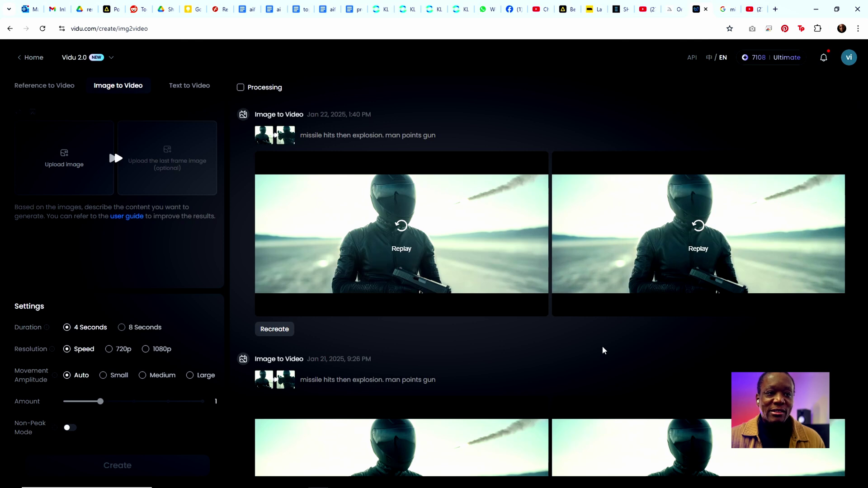
scroll(476, 353, "down", 5)
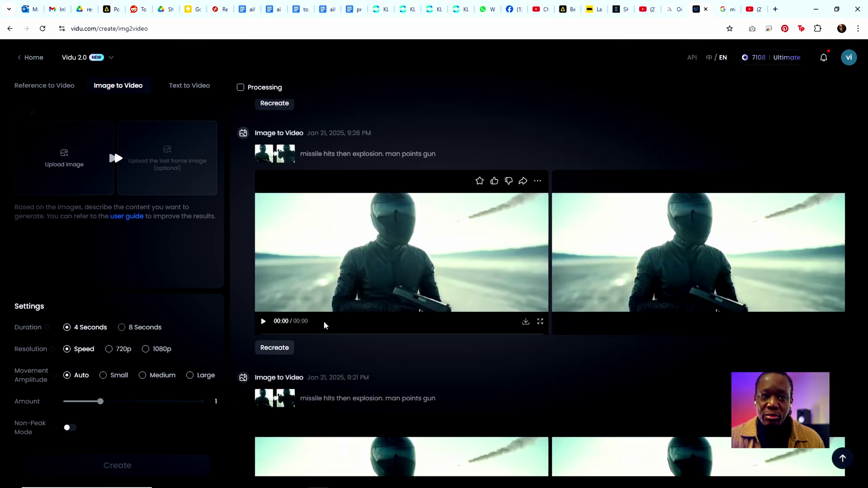
left_click(263, 321)
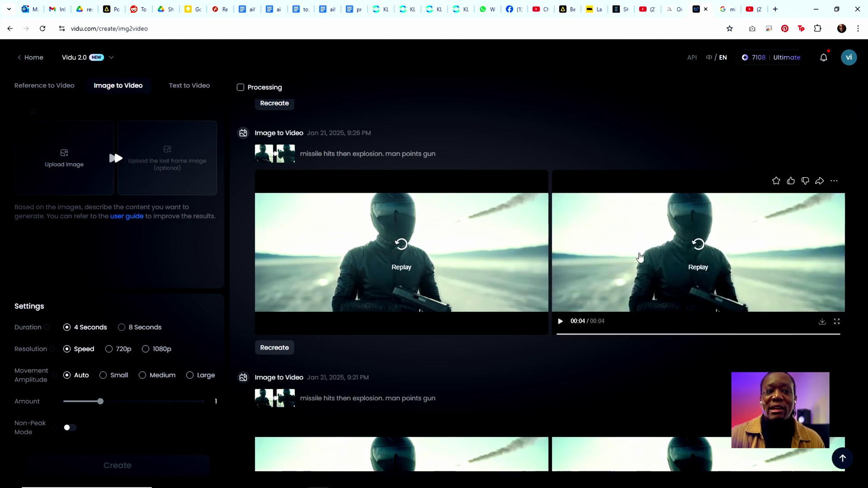
left_click(560, 322)
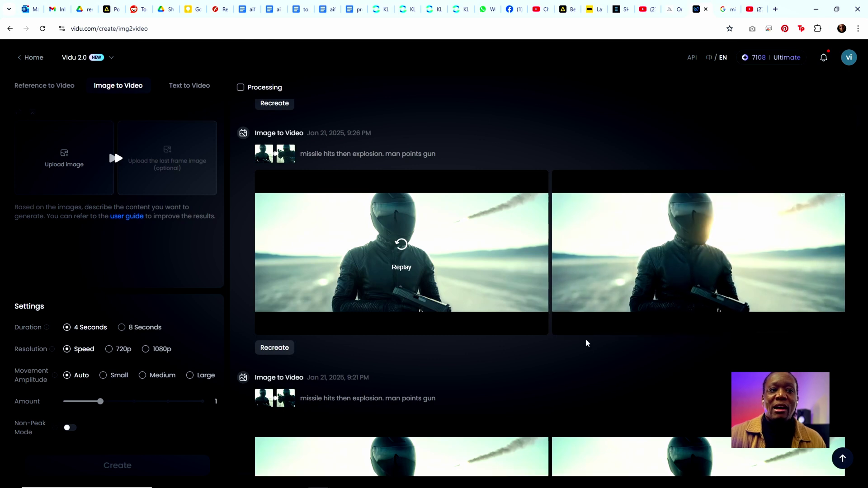